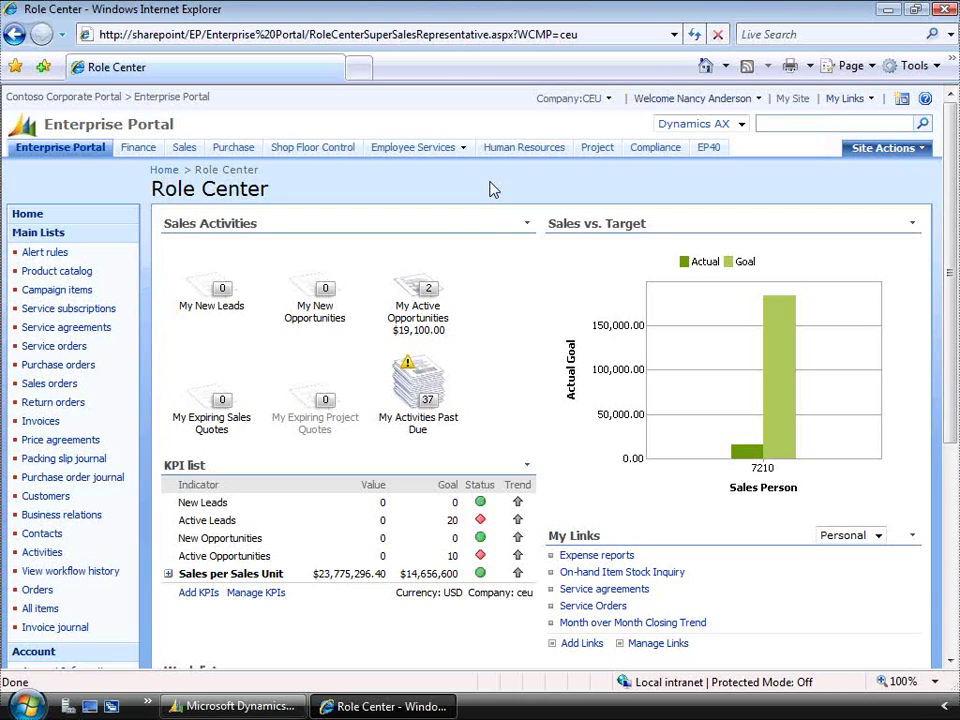
# Step: Create a new expense report in Employee Services with the expense purpose Customer Visit
pyautogui.moveTo(413, 147)
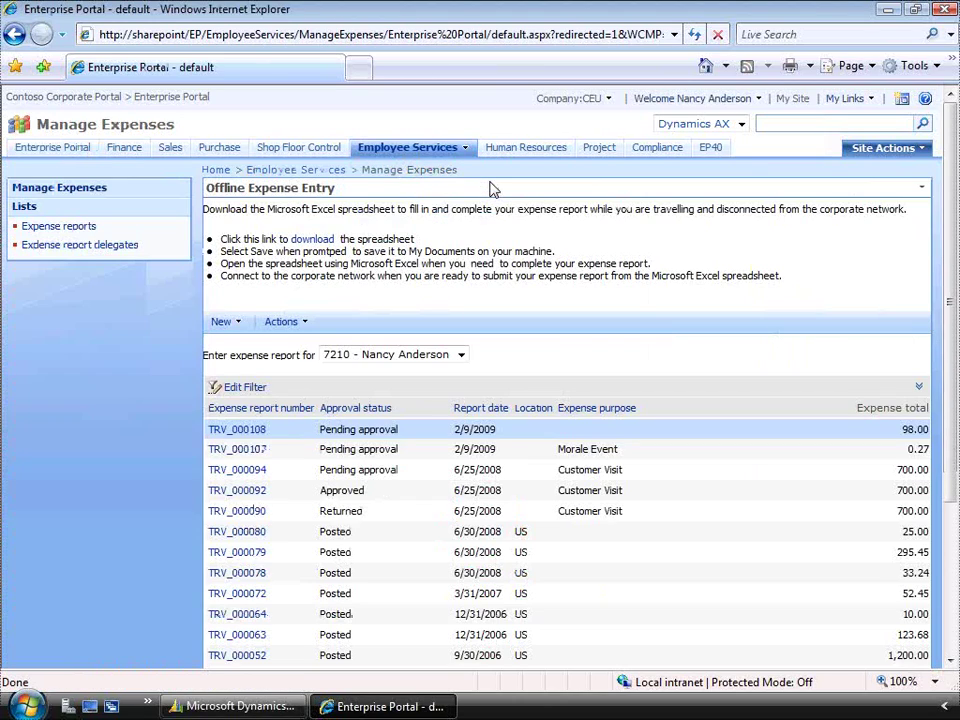
pyautogui.hotkey('alt', 'n')
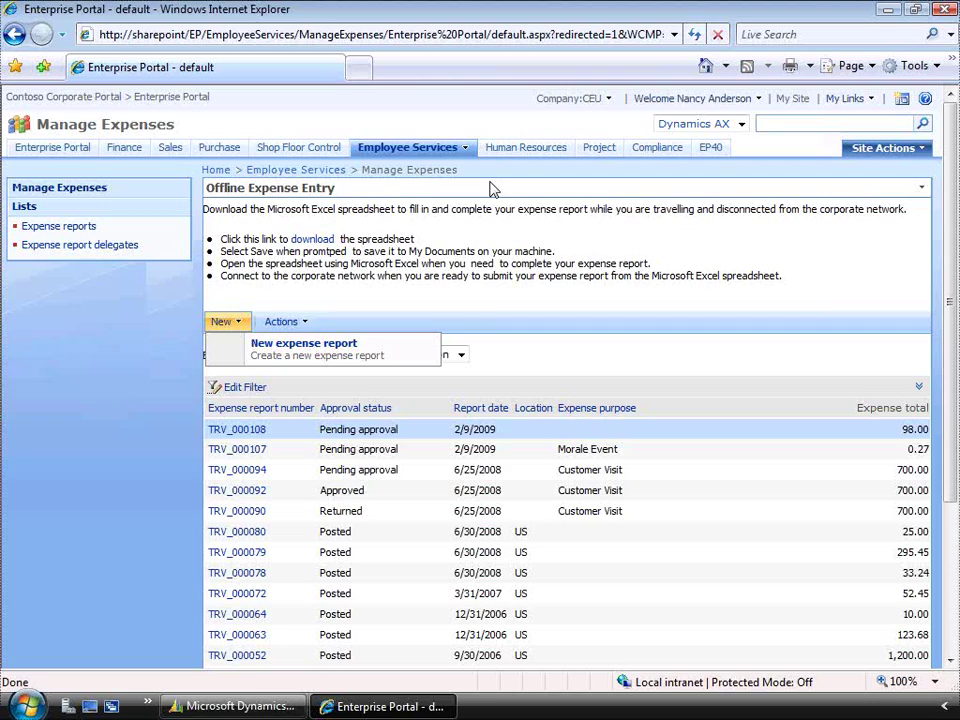
pyautogui.press('Return')
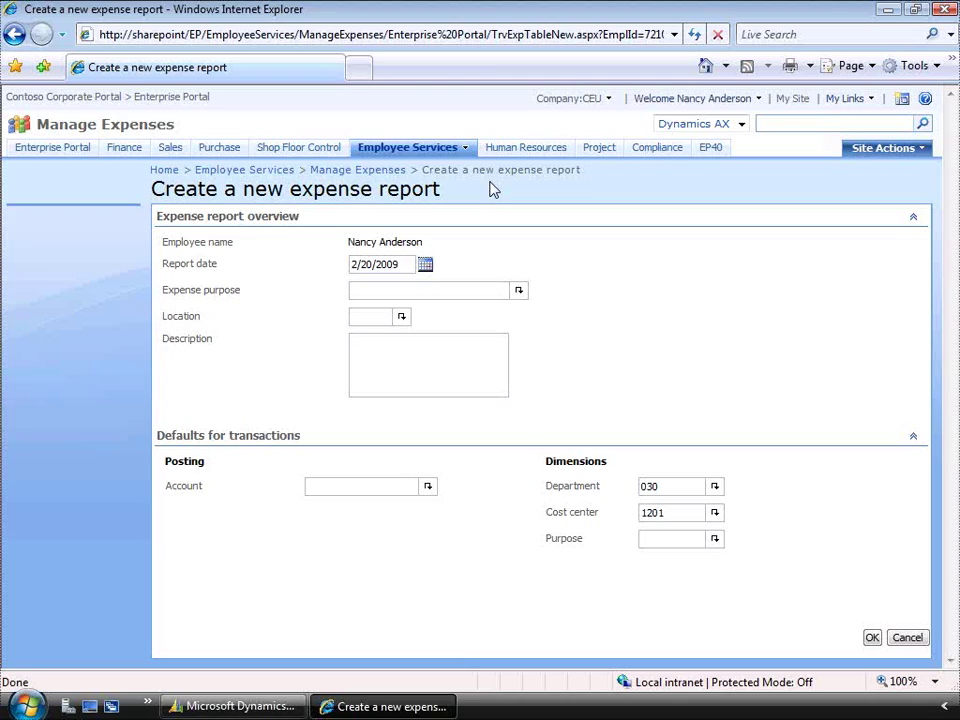
pyautogui.hotkey('alt', 'Down')
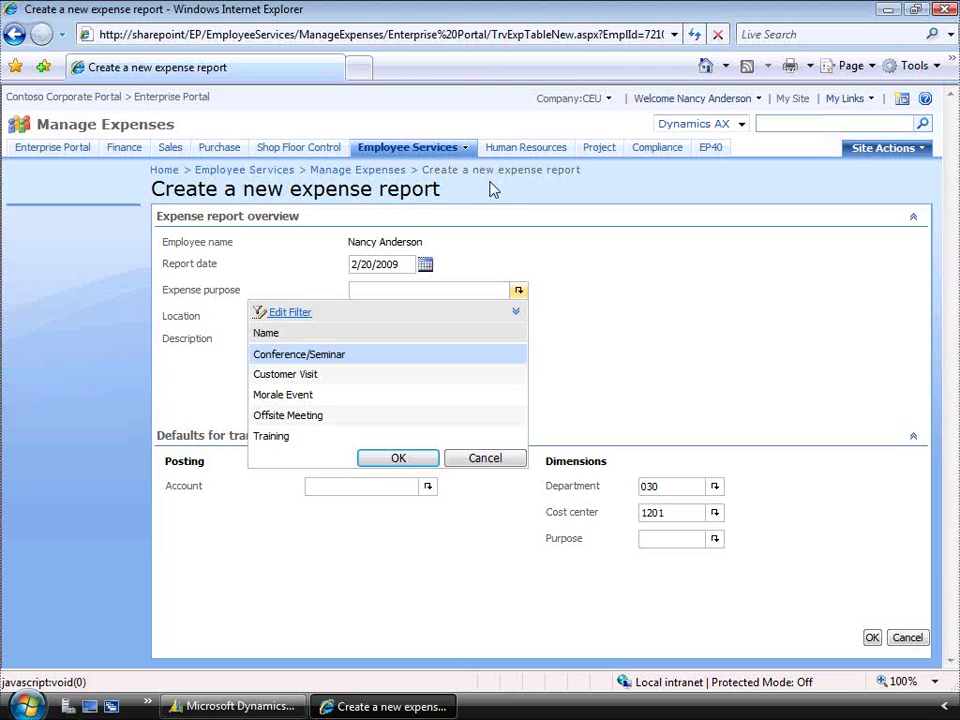
pyautogui.press('Down')
pyautogui.press('Return')
pyautogui.press('Return')
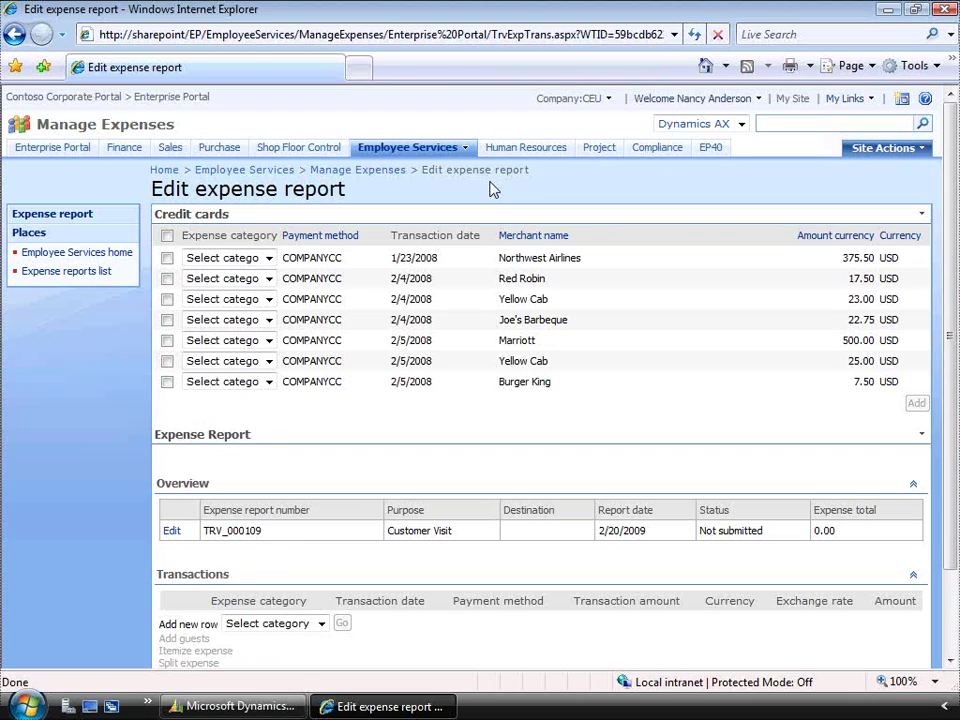
# Step: Add a Hotel transaction to the expense report, dated 2/2/2009, with a transaction amount of 700.00 USD
pyautogui.hotkey('alt', 'Down')
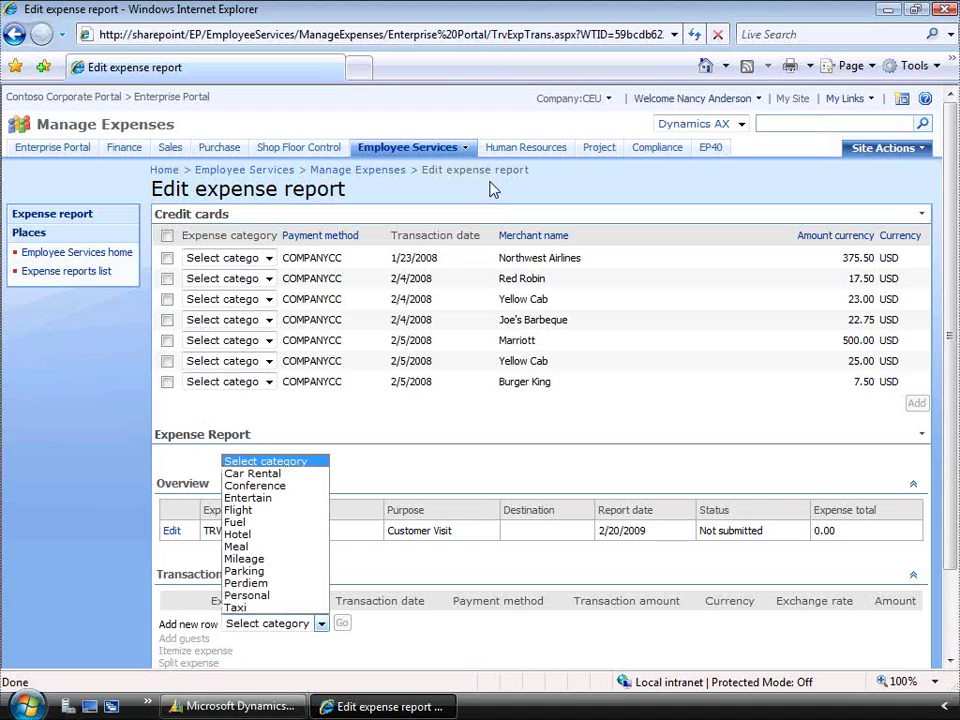
pyautogui.press('h')
pyautogui.press('Return')
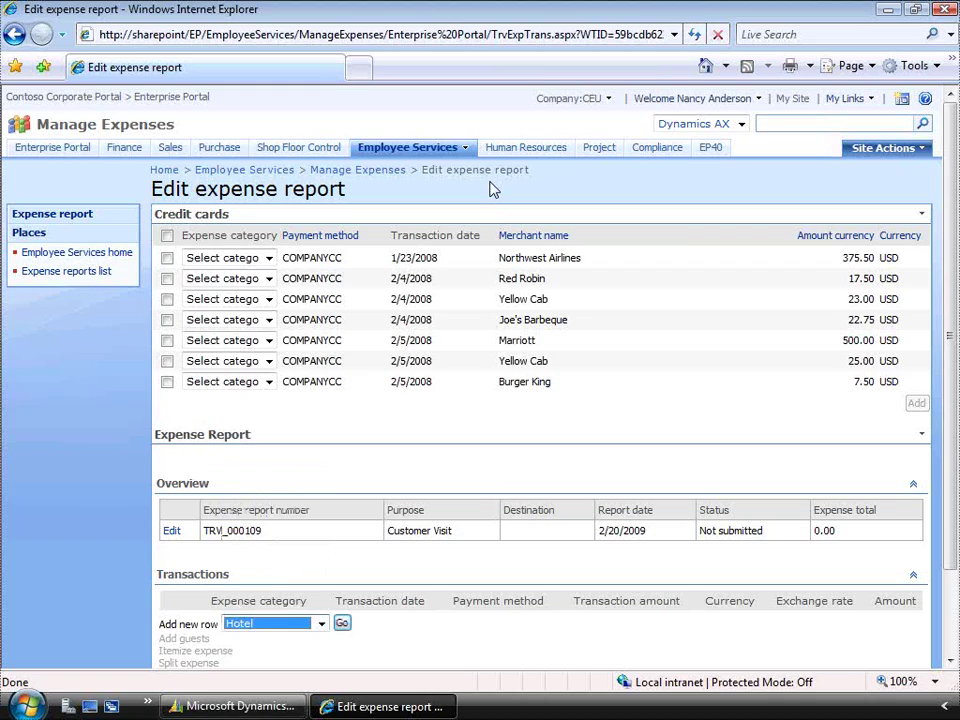
pyautogui.press('Tab')
pyautogui.press('Return')
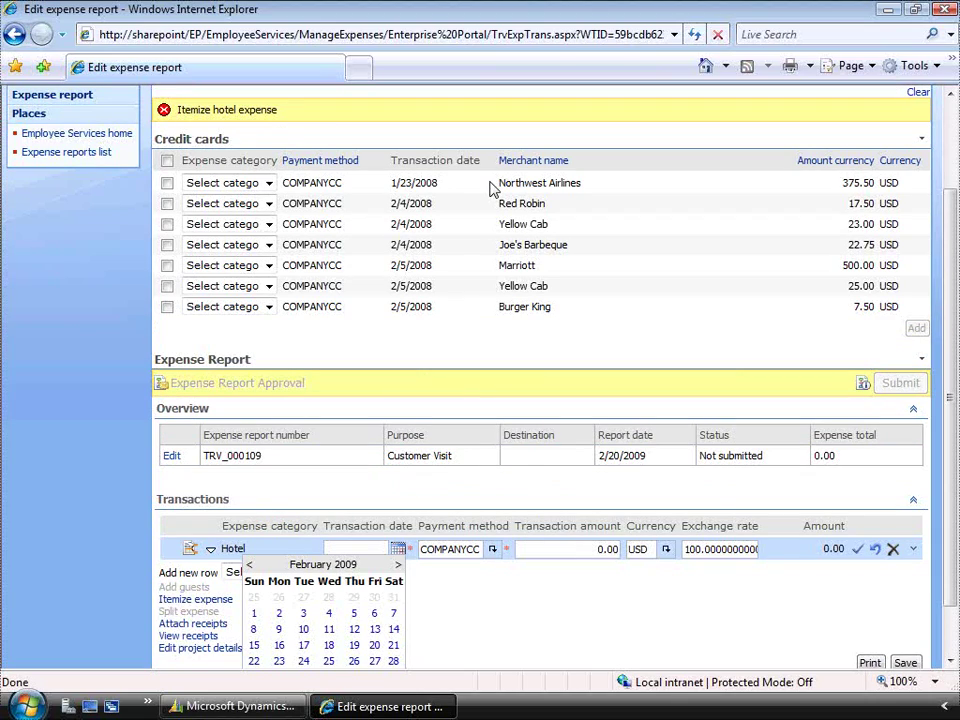
pyautogui.write('70')
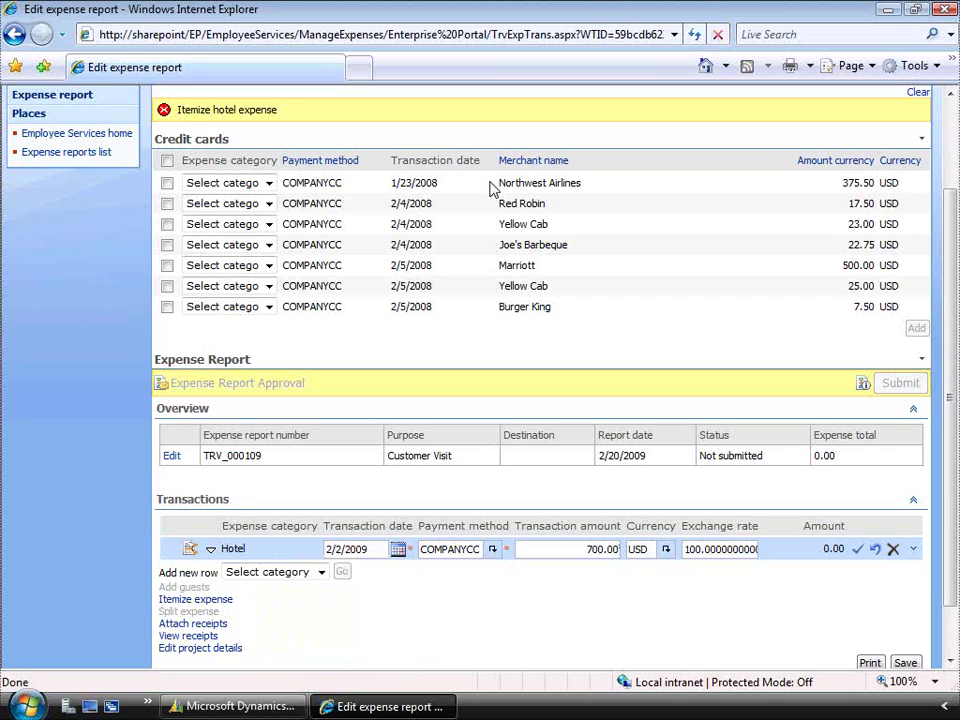
# Step: Itemize the hotel expense with check-in date 2/2/2009, 1 night and a rate per night of 700
pyautogui.press('Return')
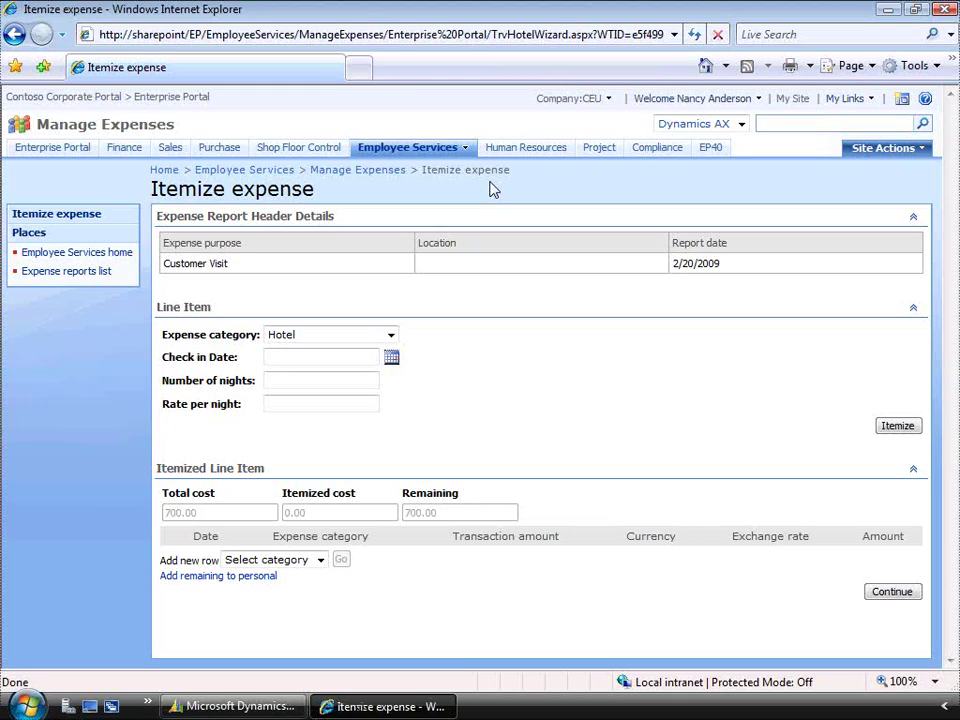
pyautogui.press('Return')
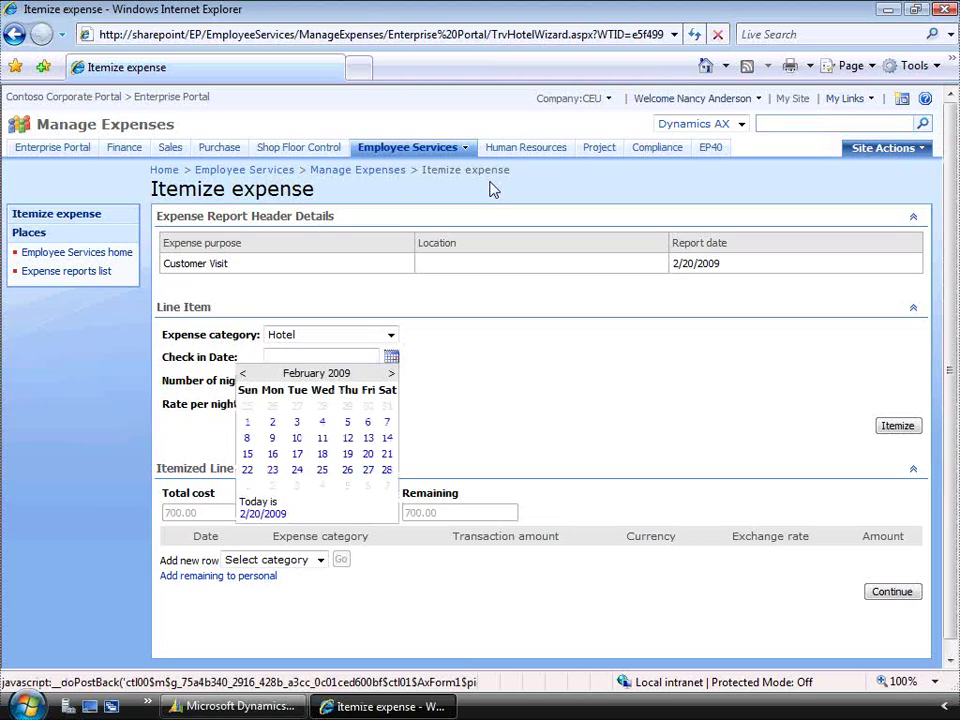
pyautogui.press('Return')
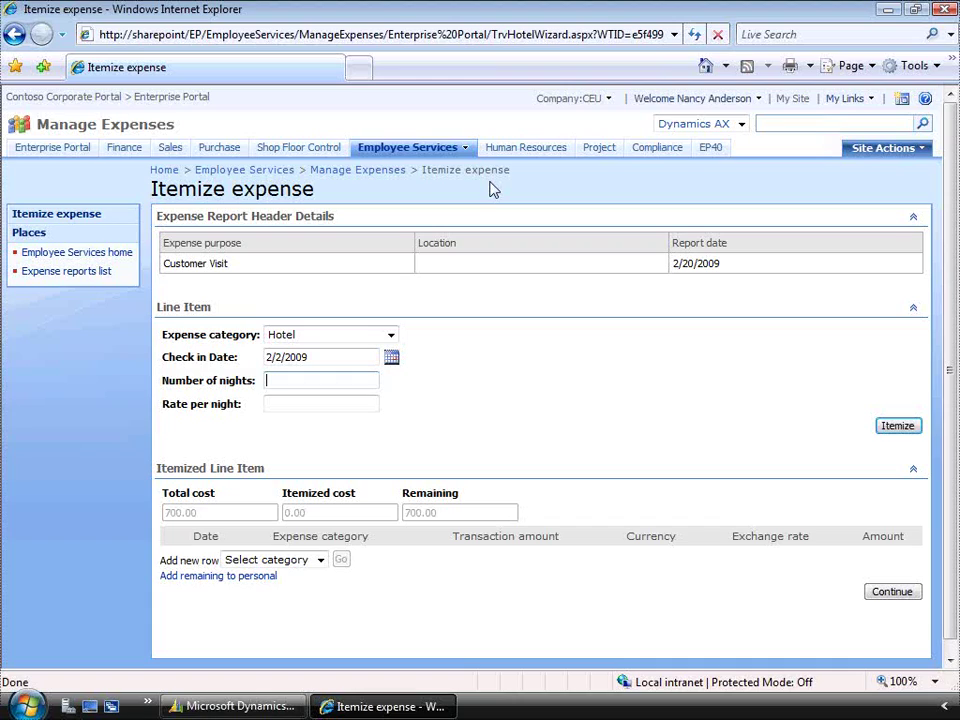
pyautogui.write('1')
pyautogui.press('Tab')
pyautogui.write('700')
pyautogui.press('Return')
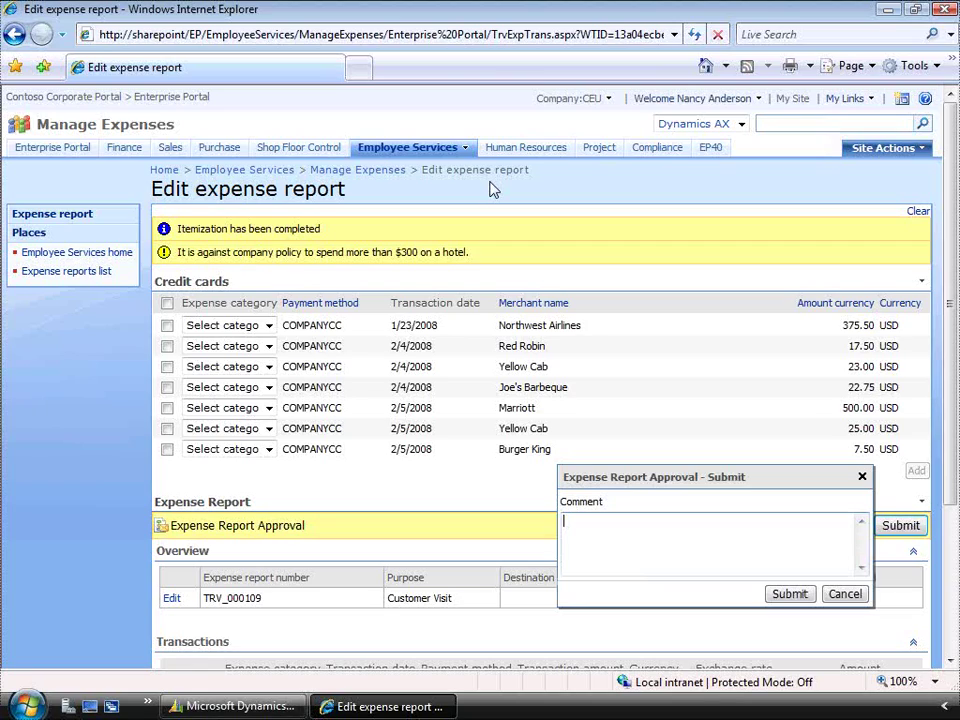
# Step: Submit the expense report with the comment "Please approve." and return it as approver with "Please provide additional details about who was at the meeting."
pyautogui.write('Please approve.')
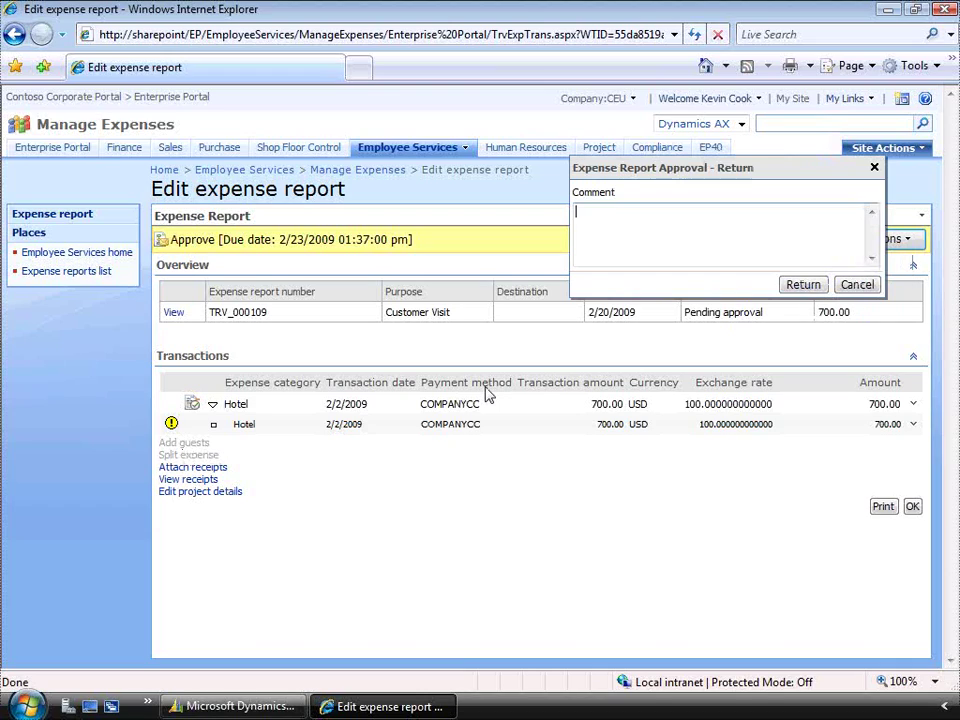
pyautogui.write('Please provide additional details about who was at the meeting.')
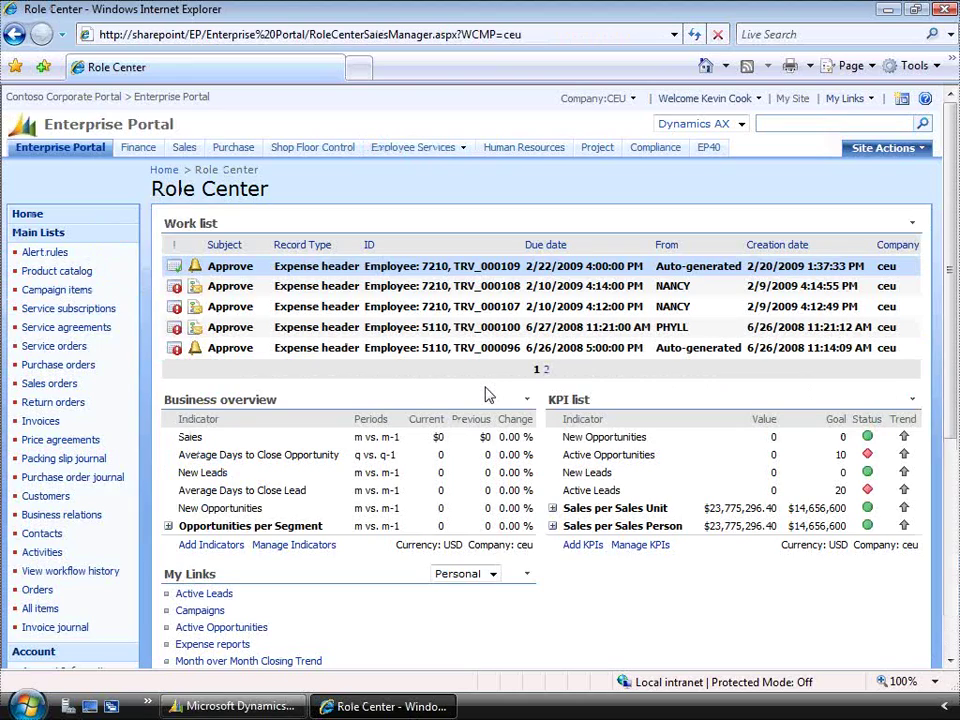
# Step: Open the expense report approval due 6/27/2008 11:21:00 AM from the work list and view its workflow history
pyautogui.press('Down')
pyautogui.press('Down')
pyautogui.press('Down')
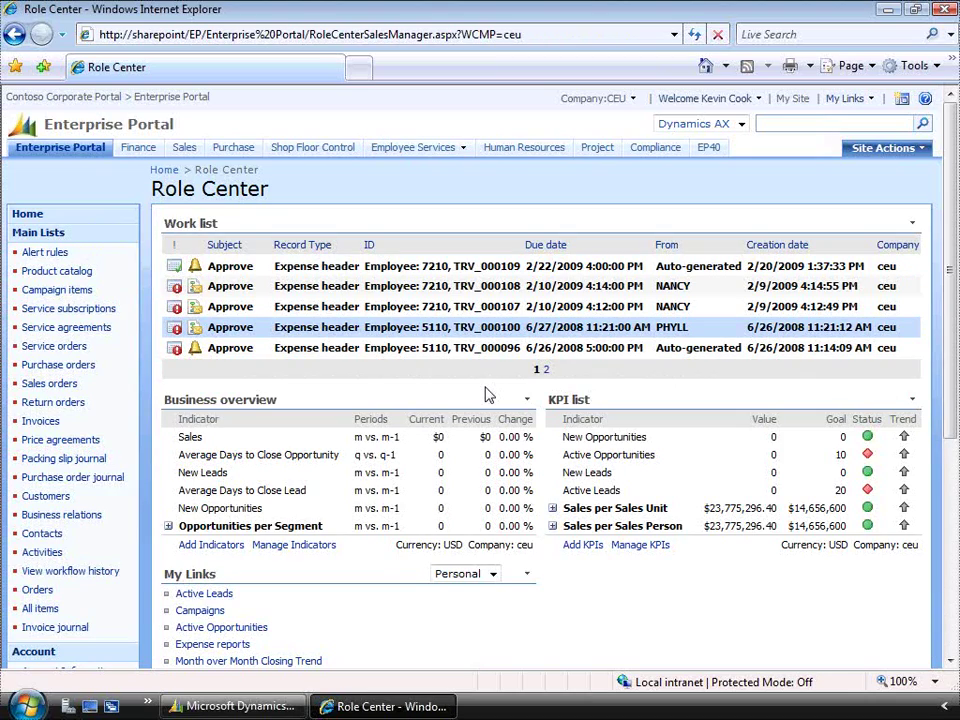
pyautogui.hotkey('shift', 'F10')
pyautogui.press('Return')
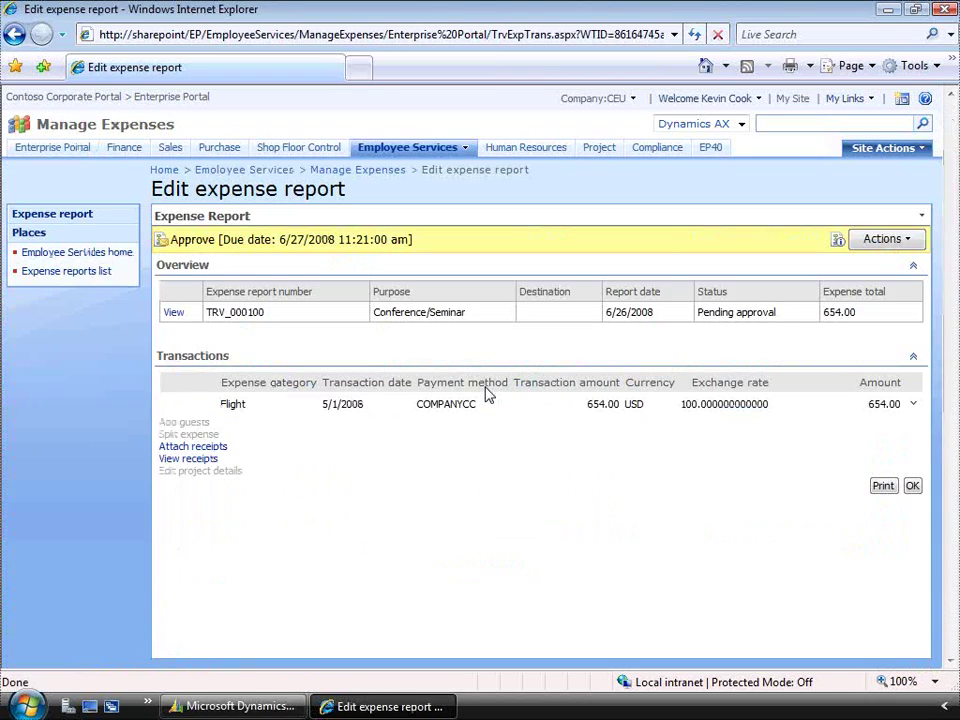
pyautogui.press('Return')
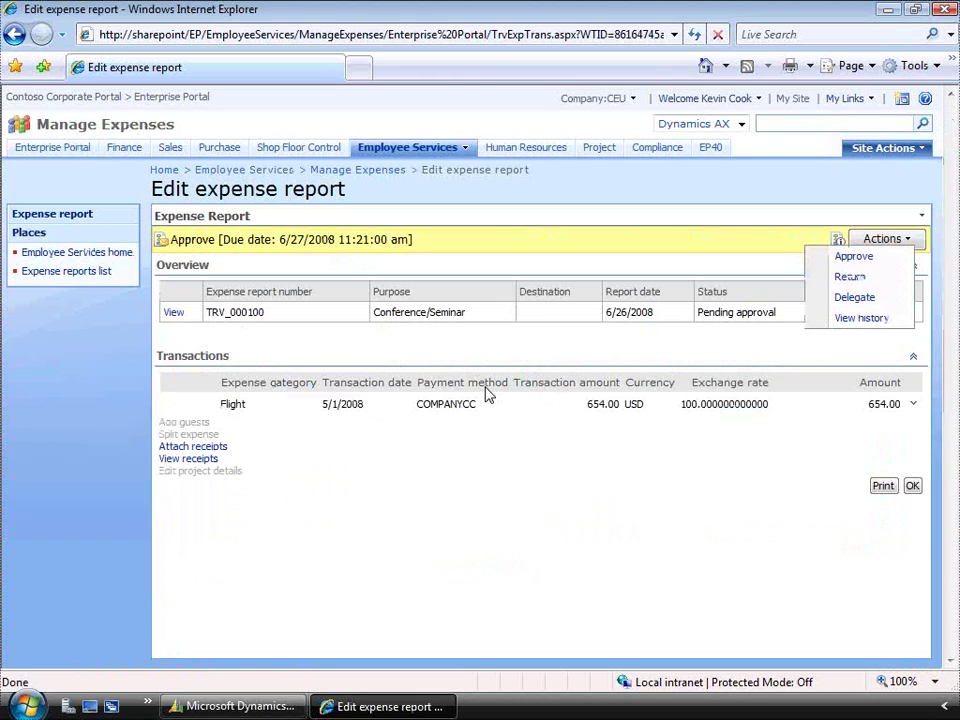
pyautogui.press('Return')
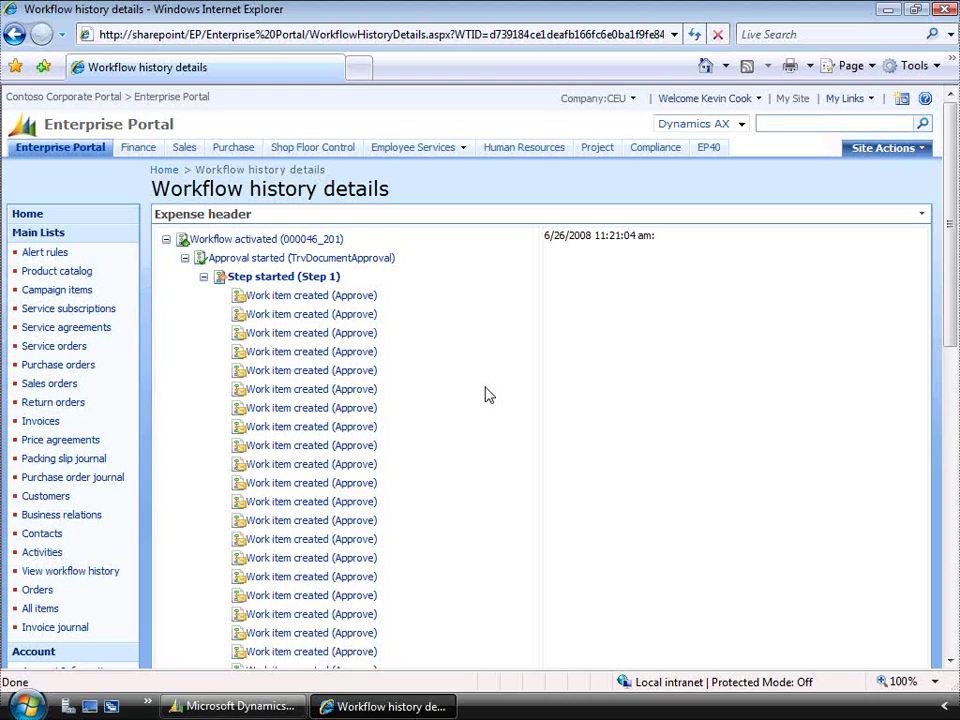
# Step: Switch to Microsoft Dynamics AX and examine the scope choices for a new delegation row in the user options, discarding the row
pyautogui.hotkey('alt', 'Tab')
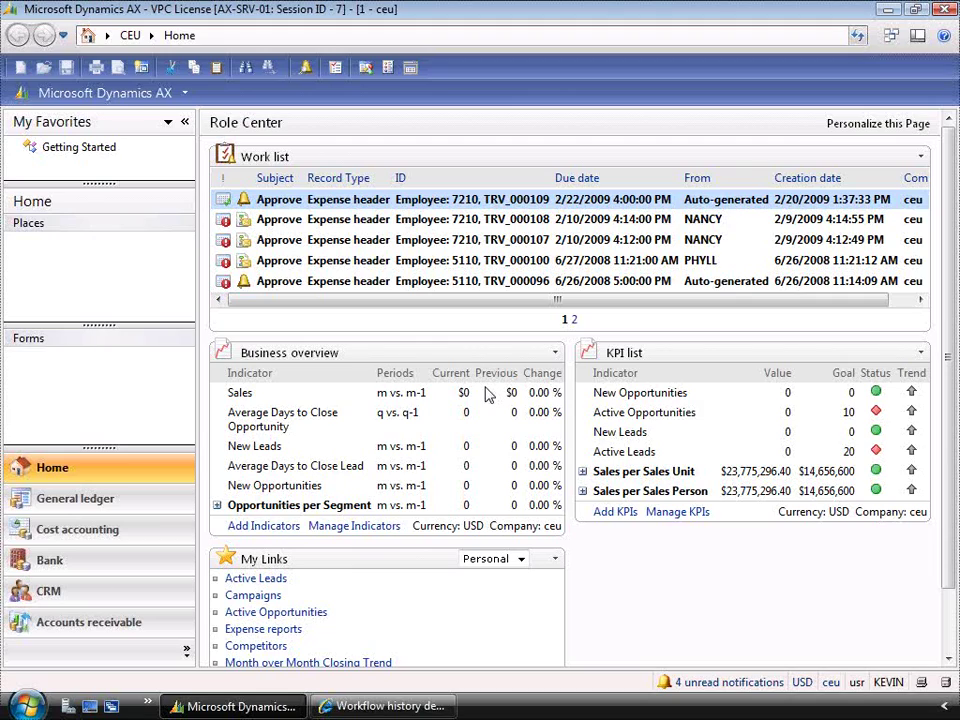
pyautogui.press('alt')
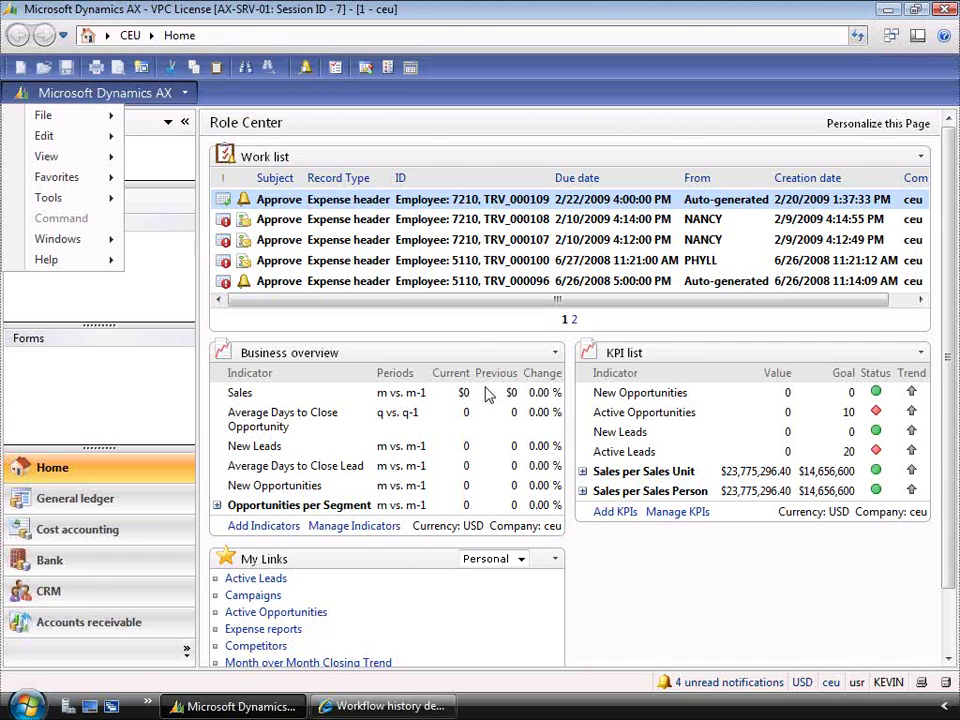
pyautogui.press('t')
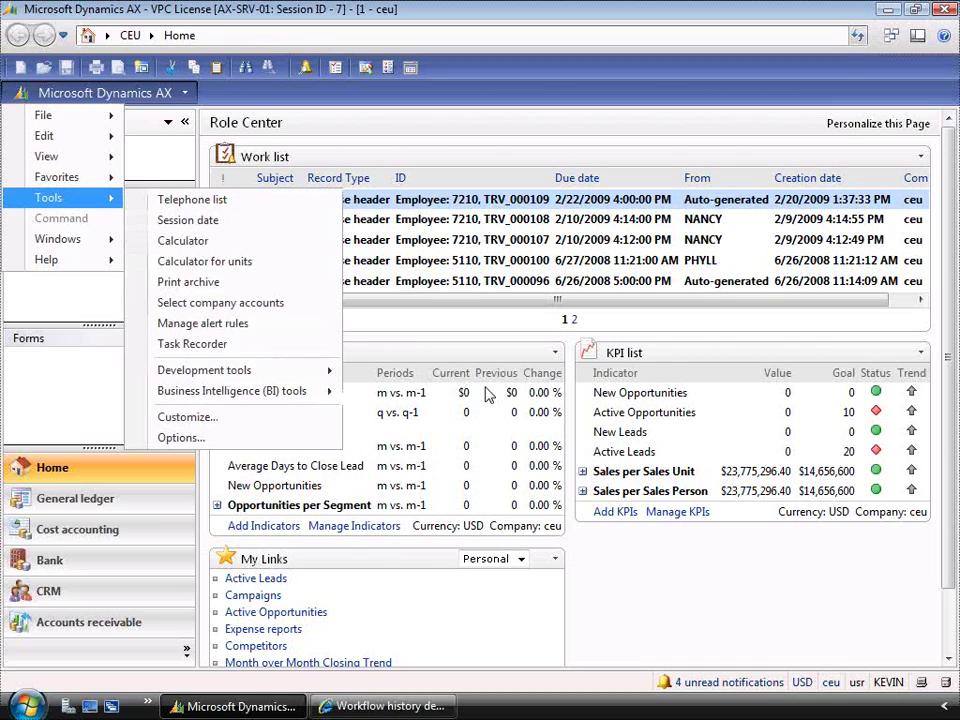
pyautogui.press('o')
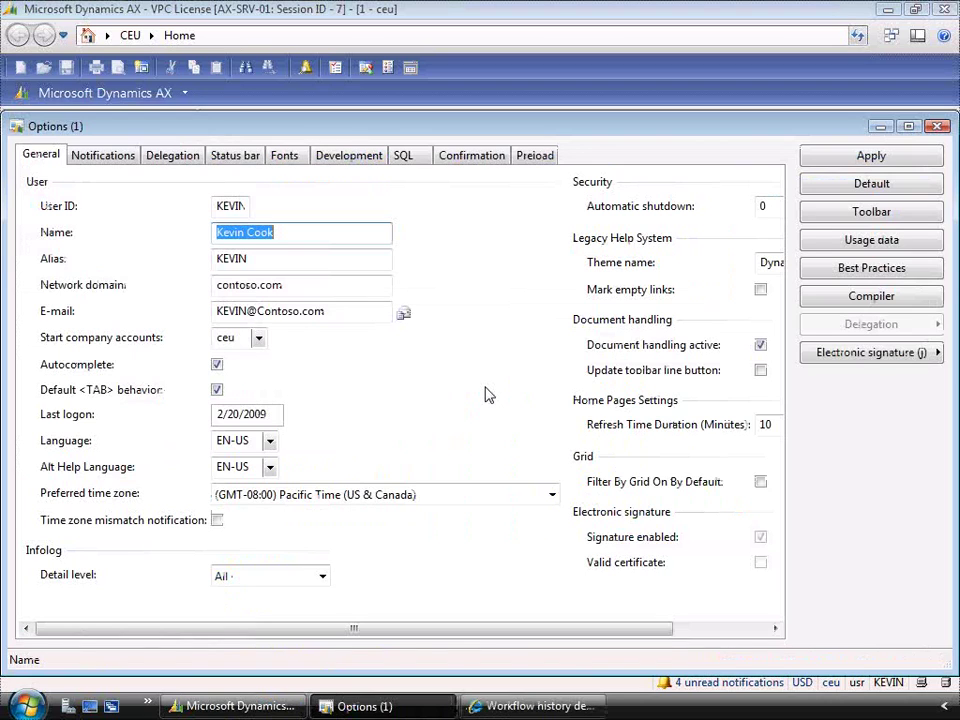
pyautogui.hotkey('ctrl', 'Tab')
pyautogui.hotkey('ctrl', 'Tab')
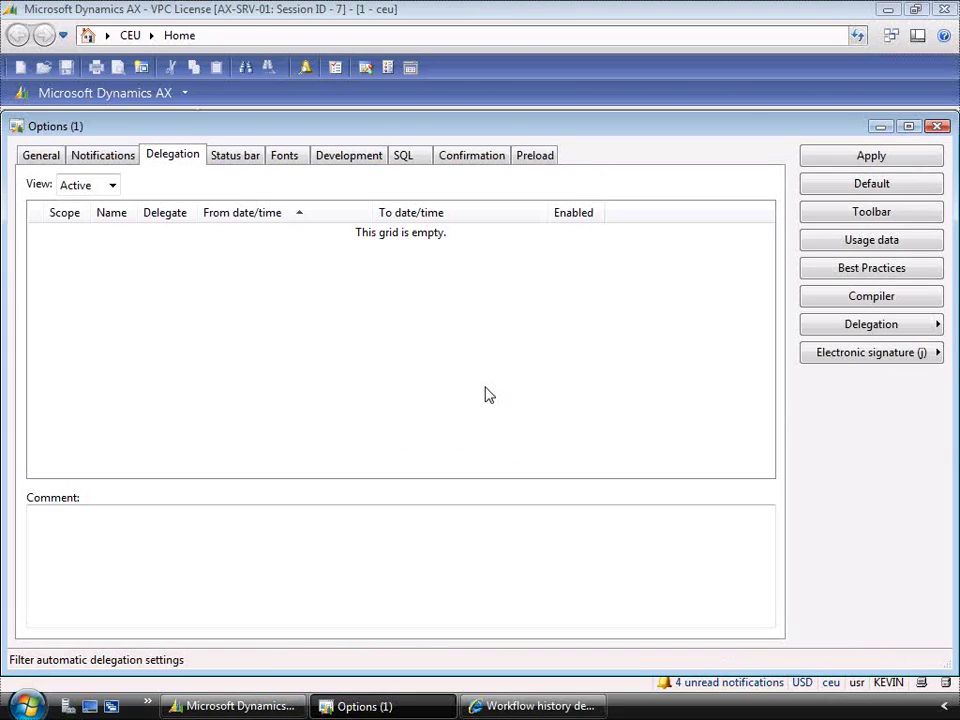
pyautogui.hotkey('ctrl', 'n')
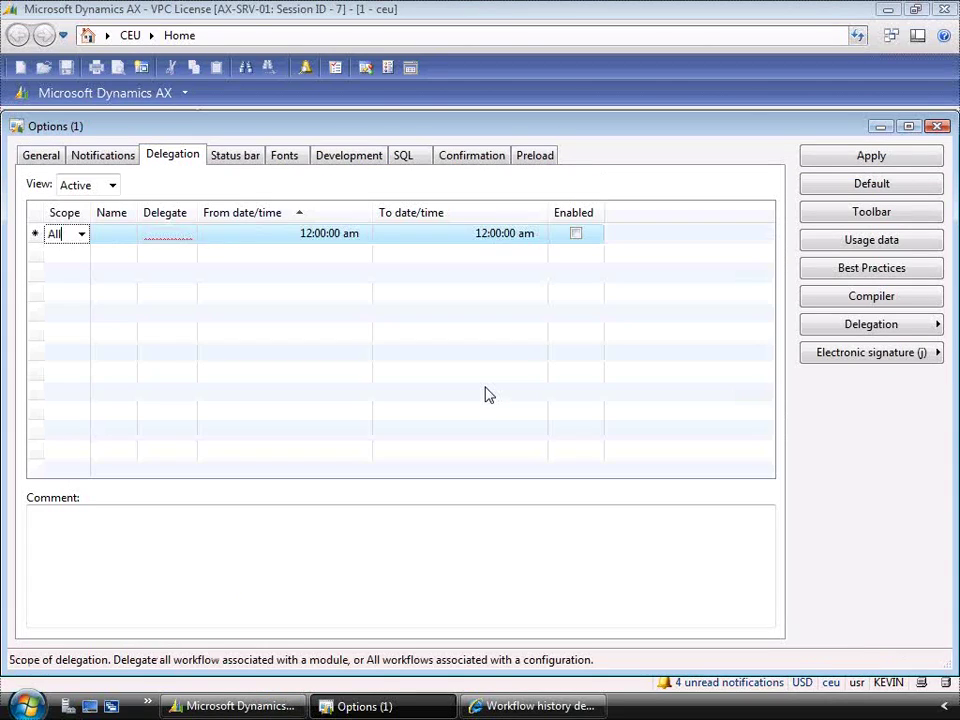
pyautogui.hotkey('alt', 'Down')
pyautogui.press('Escape')
pyautogui.press('Escape')
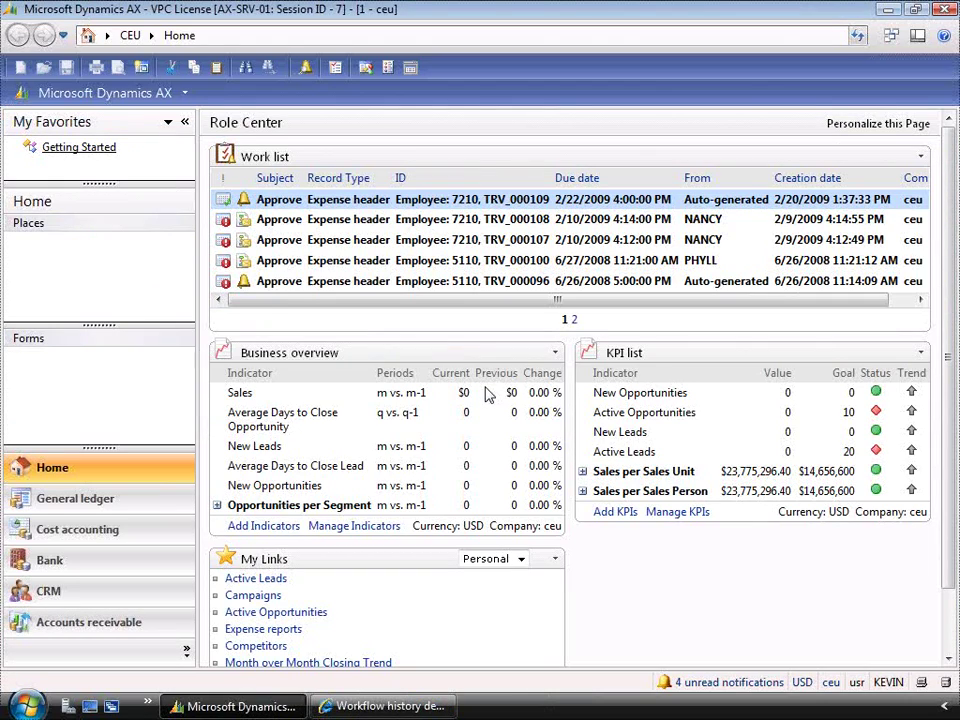
# Step: Open version 1.0.2.0 of the Expense Report Approval workflow from the Expense management workflow configurations
pyautogui.click(186, 650)
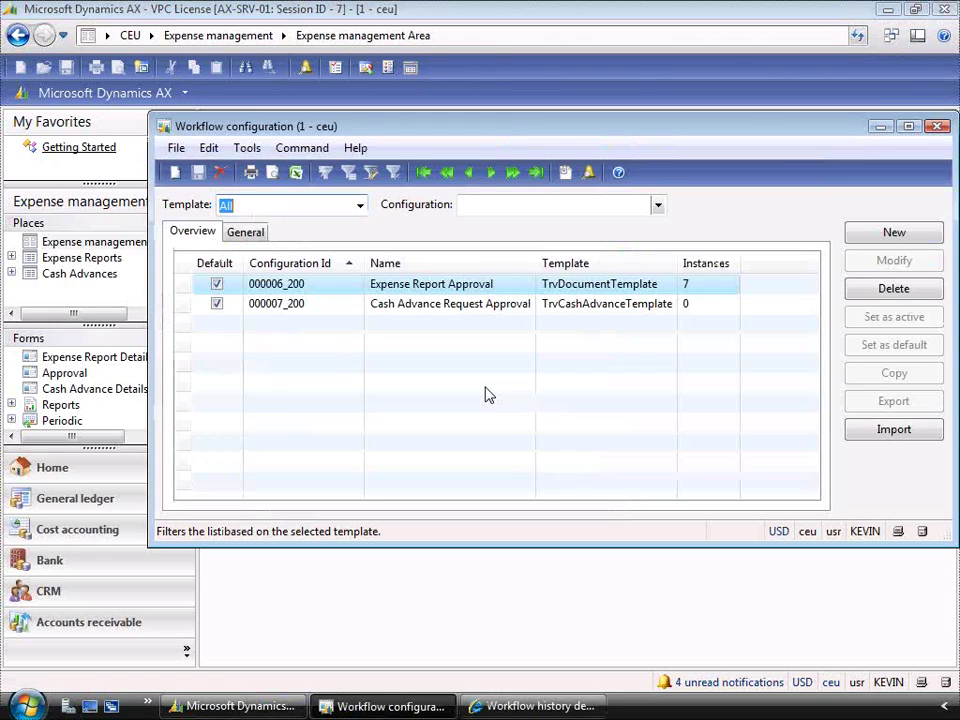
pyautogui.hotkey('ctrl', 'Tab')
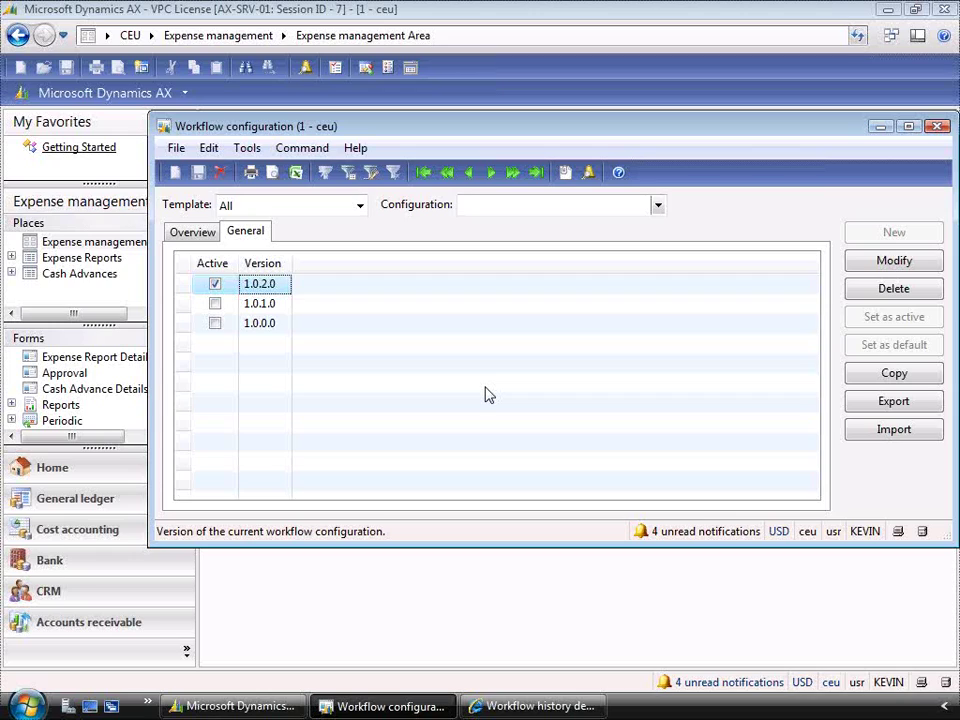
pyautogui.hotkey('alt', 'm')
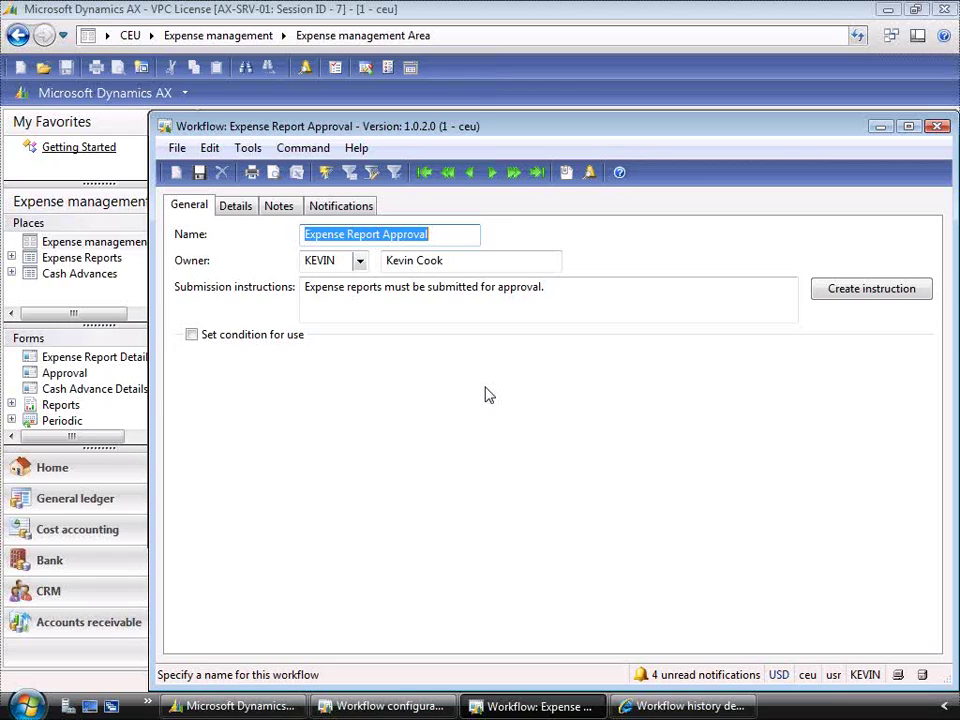
# Step: Examine the condition and assignment of Step 1 and the workflow's notification rules, and close the workflow configuration
pyautogui.hotkey('ctrl', 'Tab')
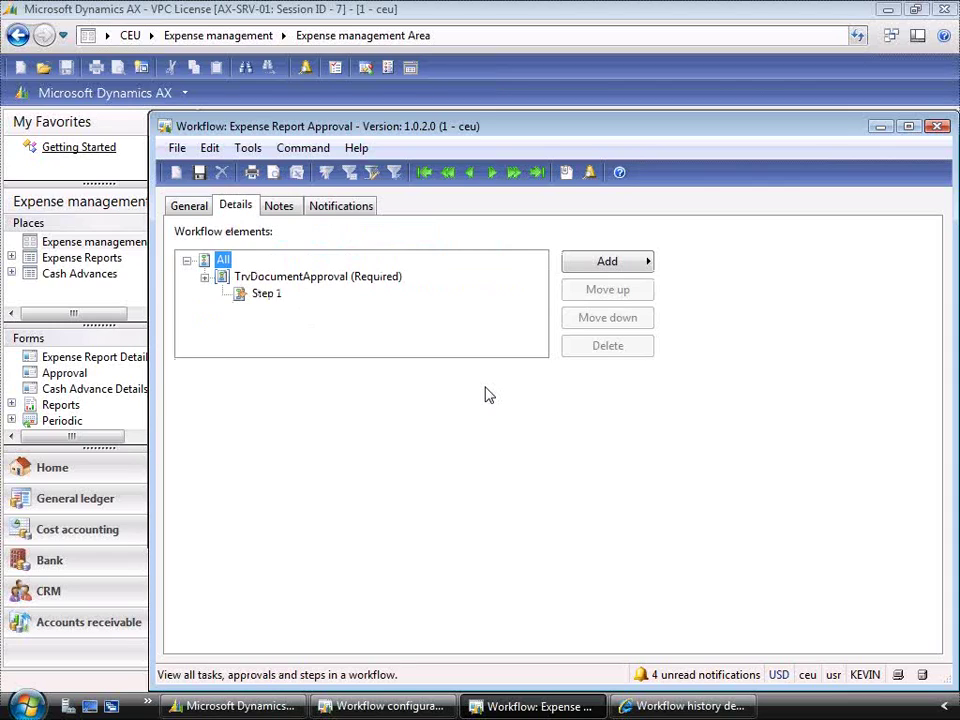
pyautogui.press('Down')
pyautogui.press('Down')
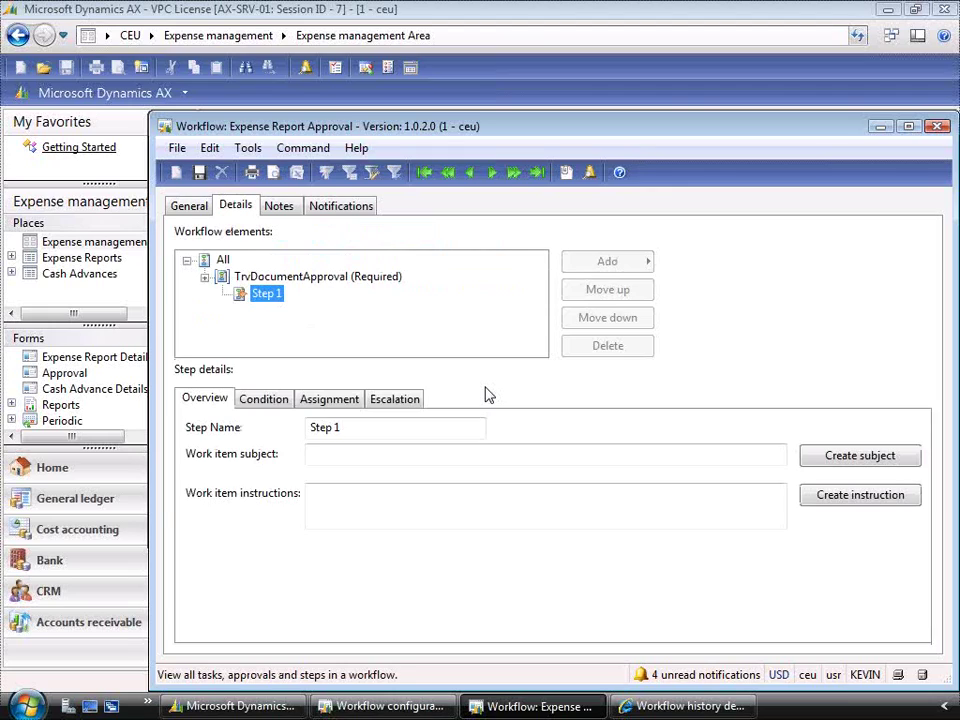
pyautogui.hotkey('ctrl', 'Tab')
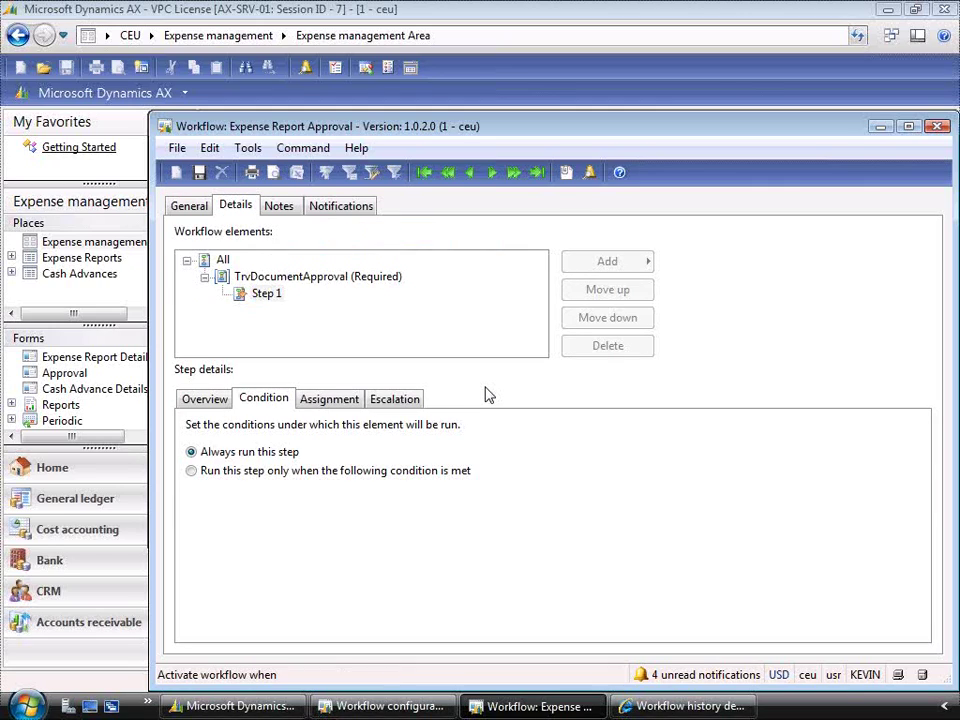
pyautogui.hotkey('ctrl', 'Tab')
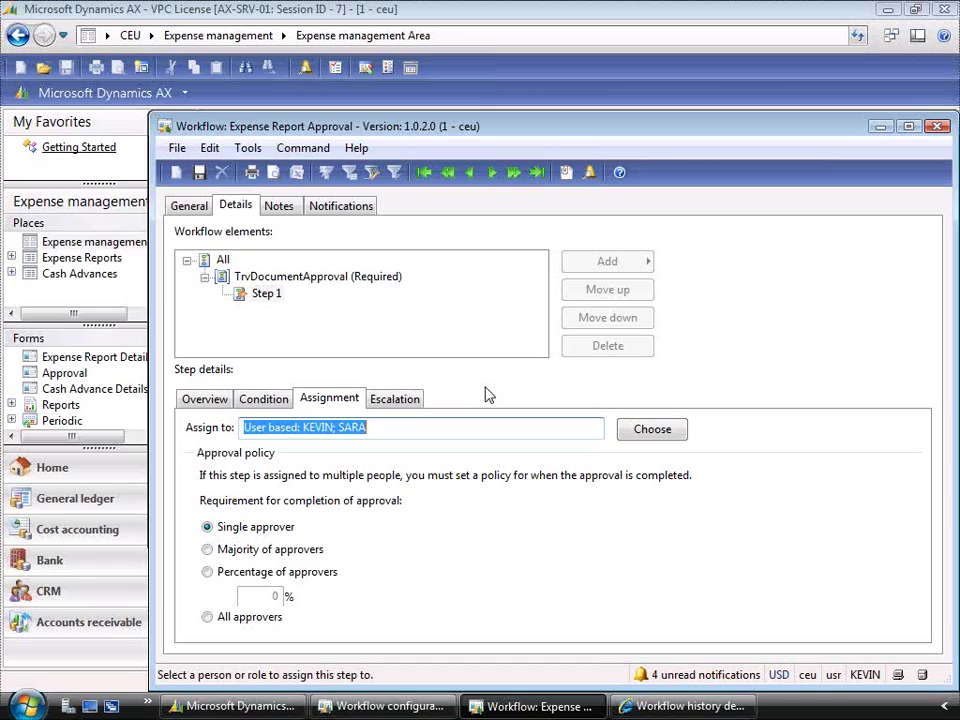
pyautogui.hotkey('ctrl', 'Tab')
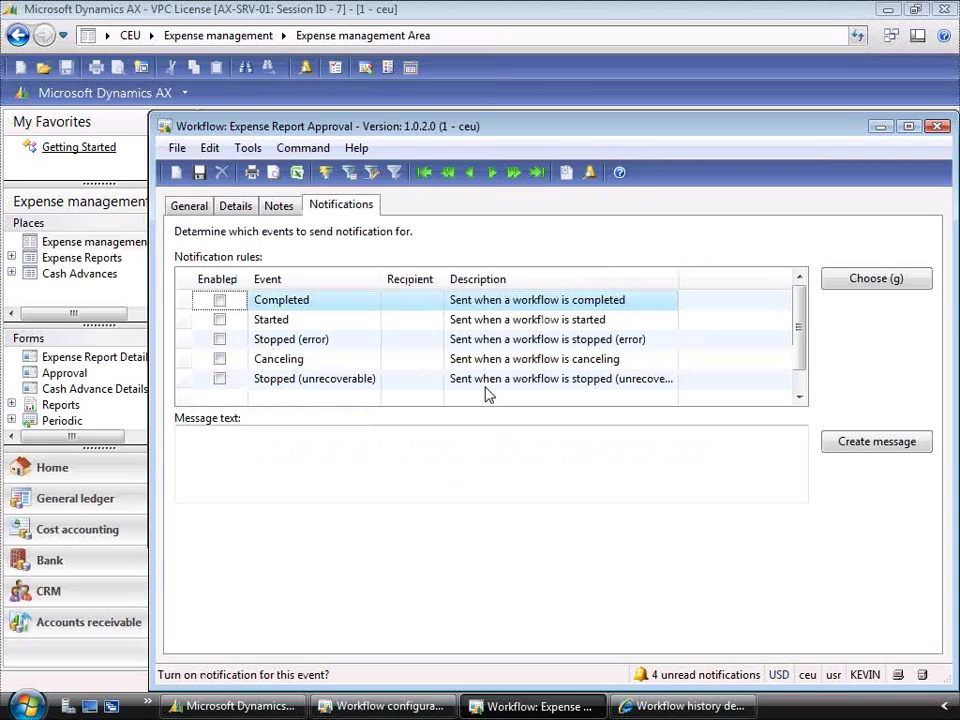
pyautogui.press('Escape')
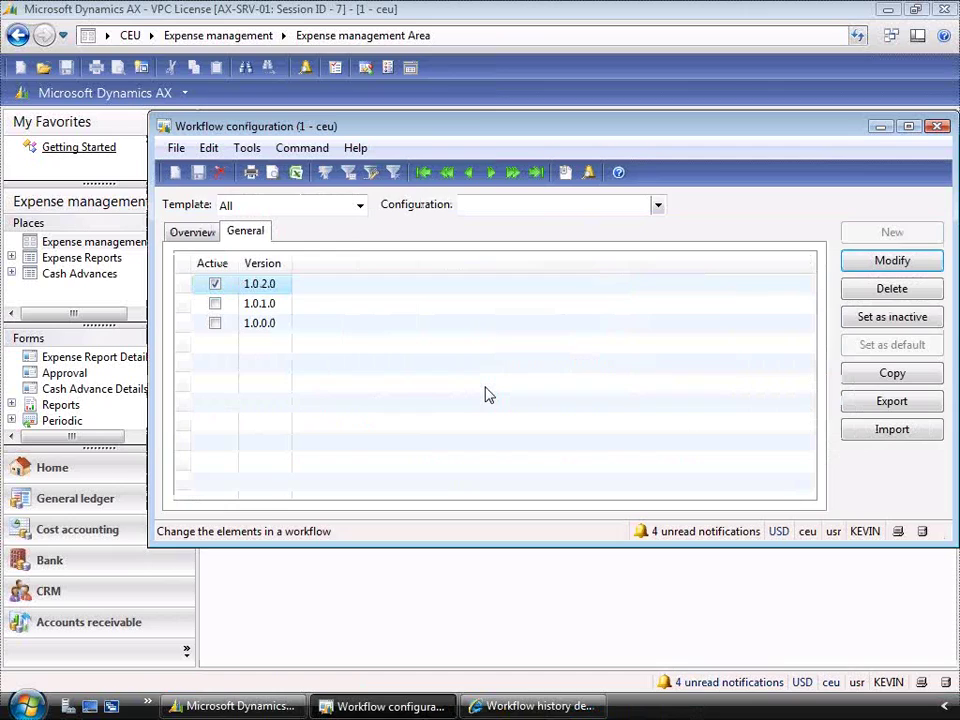
pyautogui.press('Escape')
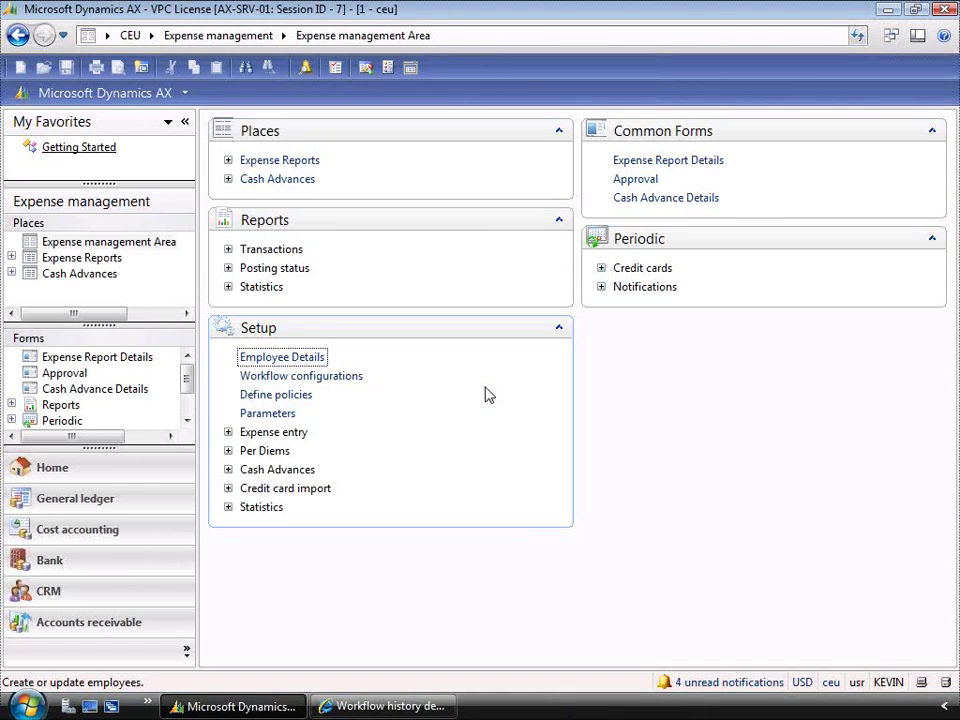
# Step: Examine the conditions and message of the Hotel policy violation rule in the Expense management policies, and close the policies
pyautogui.press('Down')
pyautogui.press('Down')
pyautogui.press('Return')
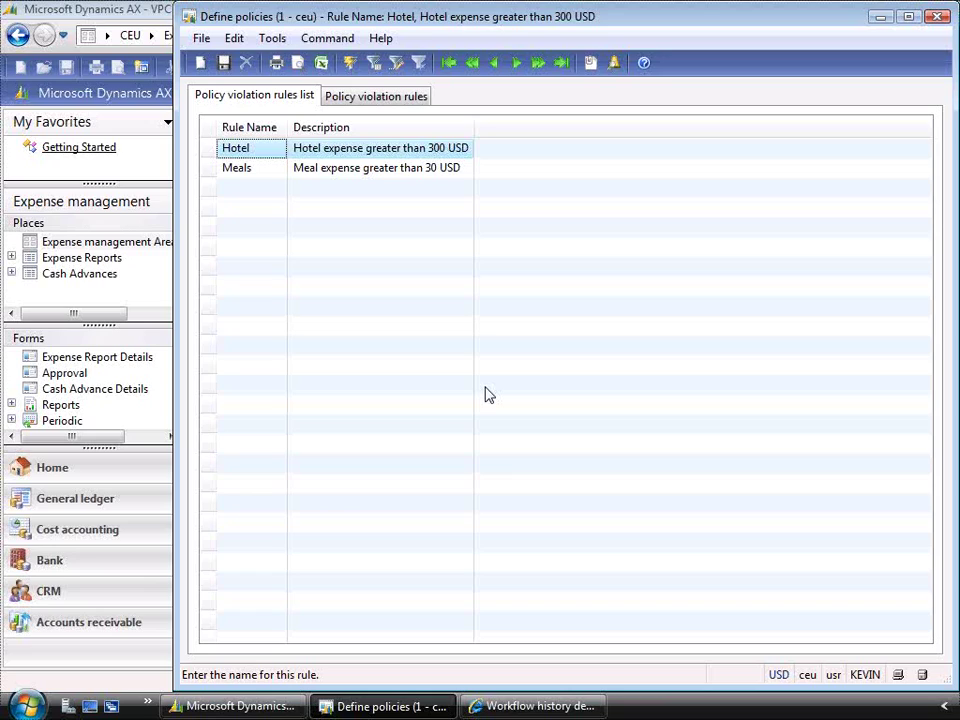
pyautogui.hotkey('ctrl', 'pagedown')
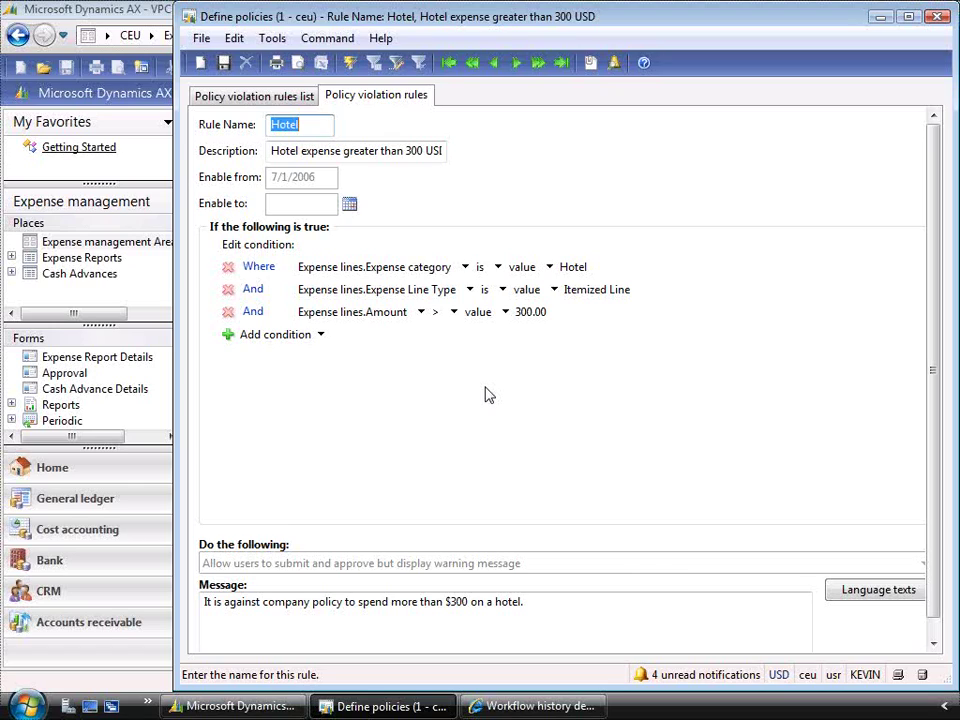
pyautogui.press('Escape')
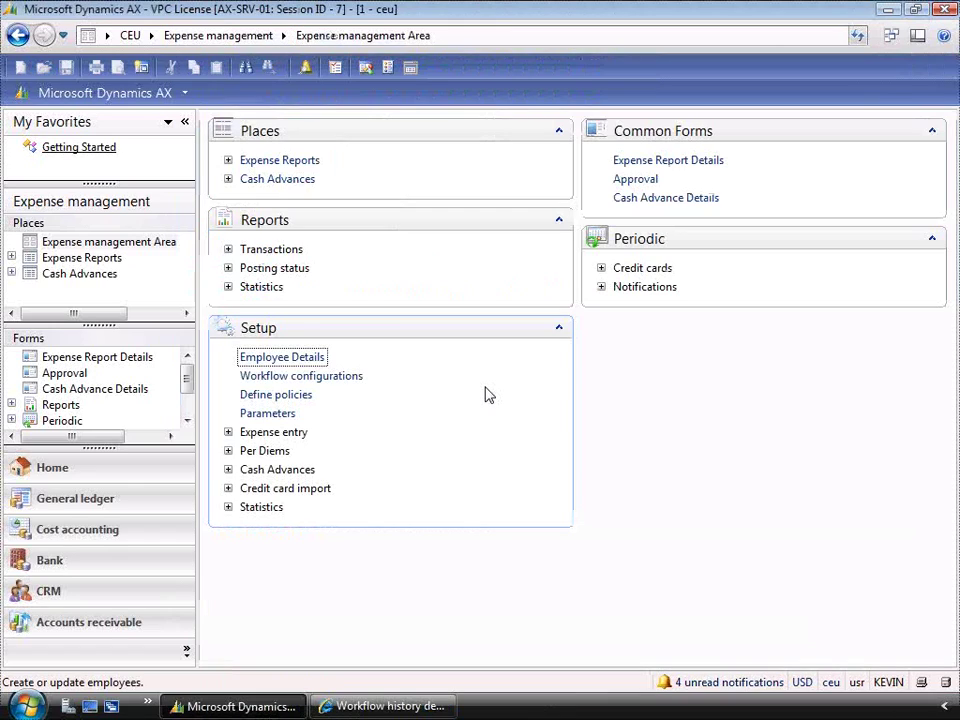